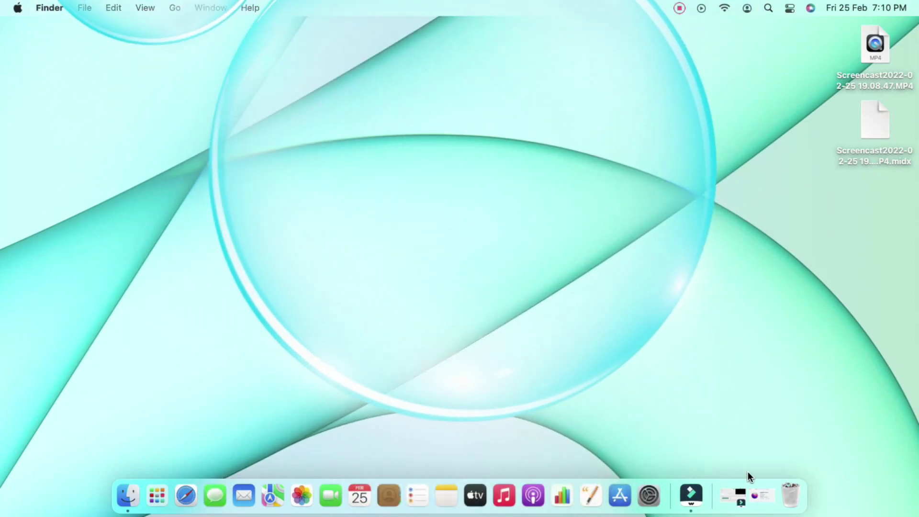
Restore the minimized About This Mac window from the Dock and move it toward the screen centre.
{"action": "left_click", "coordinate": [760, 495]}
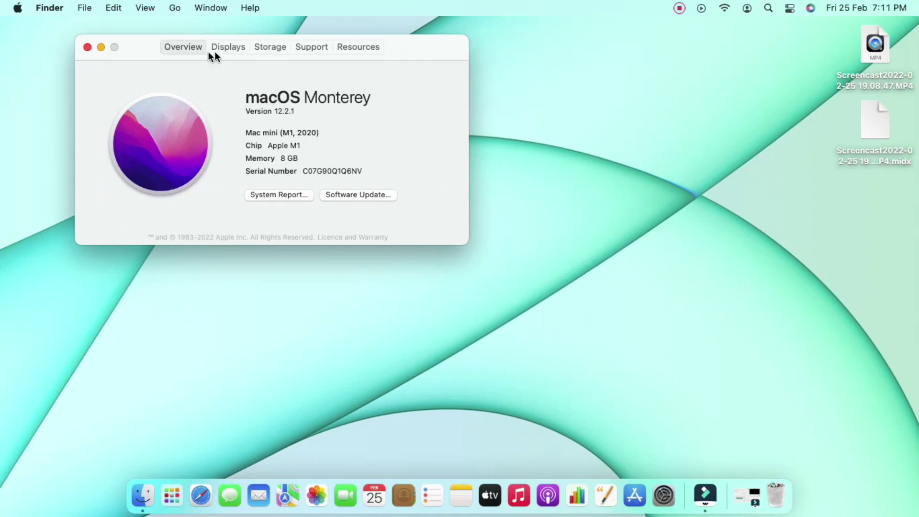
{"action": "left_click_drag", "start_coordinate": [137, 41], "coordinate": [431, 123]}
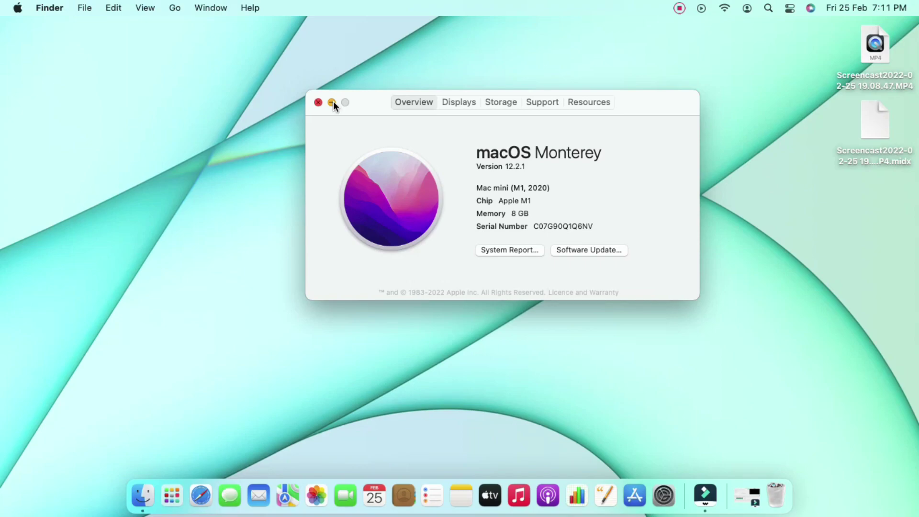
Close About This Mac and open System Preferences' Keyboard pane from the Apple menu.
{"action": "left_click", "coordinate": [319, 102]}
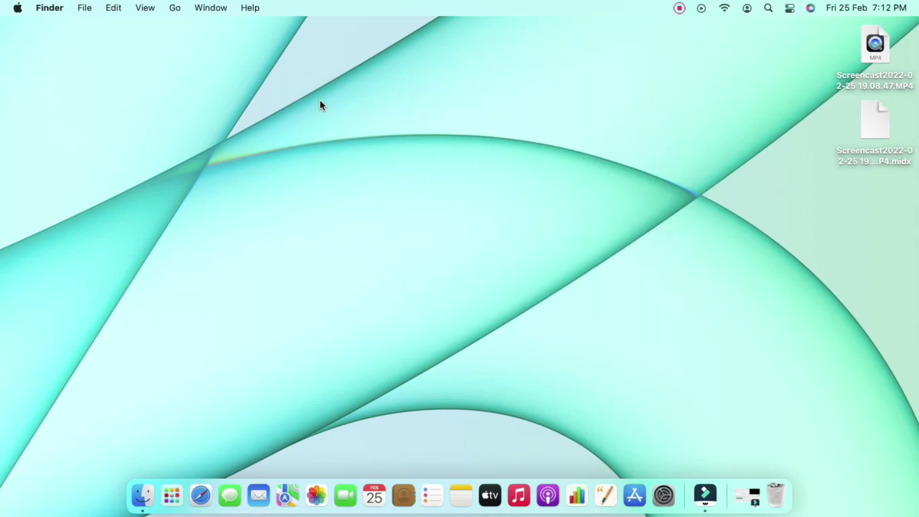
{"action": "right_click", "coordinate": [379, 101]}
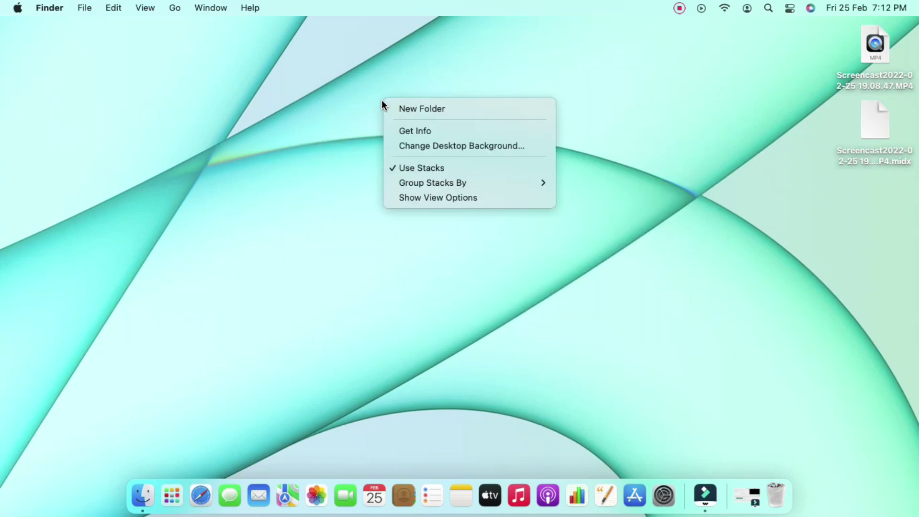
{"action": "left_click", "coordinate": [298, 129]}
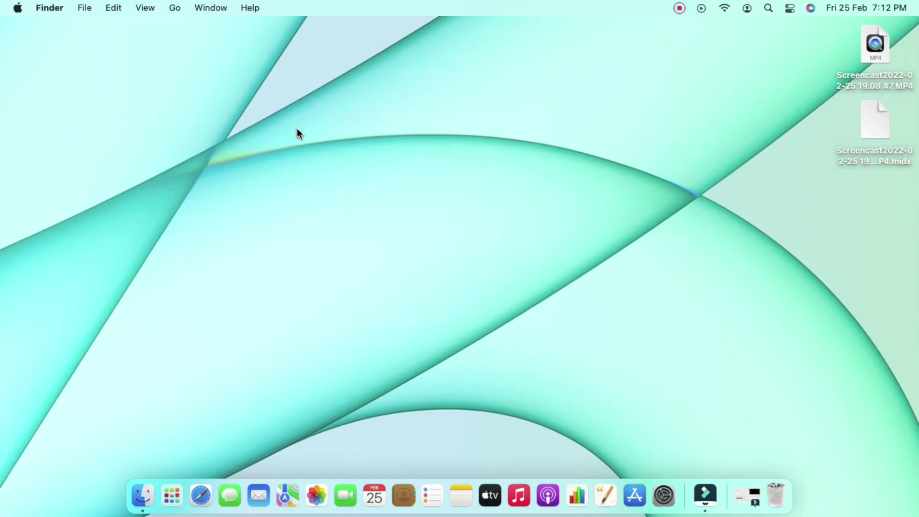
{"action": "left_click", "coordinate": [21, 9]}
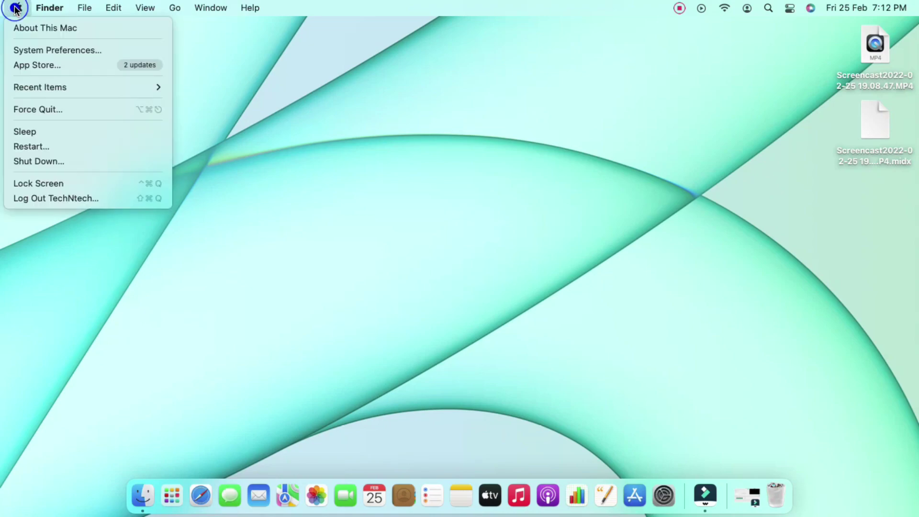
{"action": "left_click", "coordinate": [48, 53]}
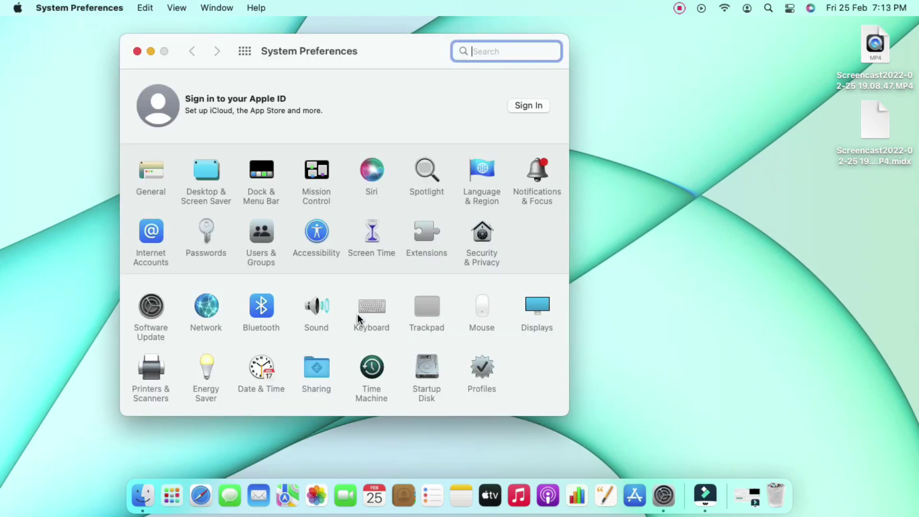
{"action": "left_click", "coordinate": [374, 314]}
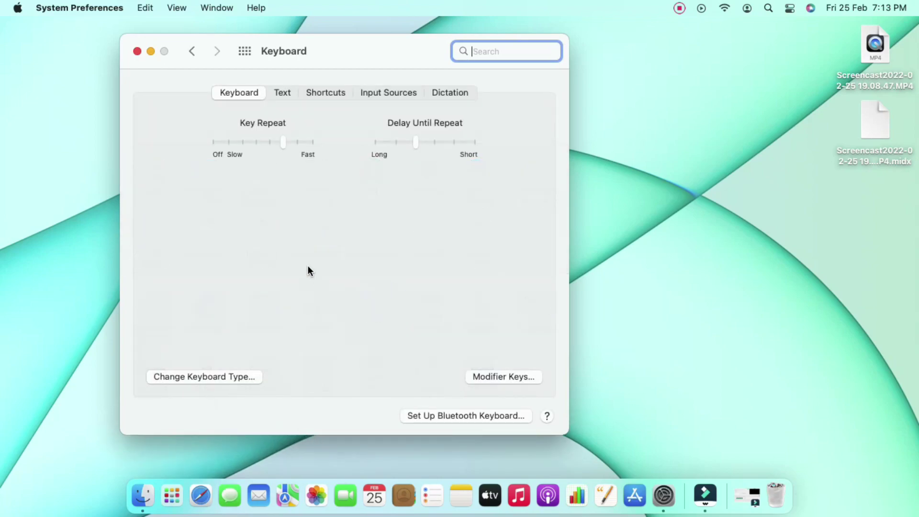
On the Shortcuts tab, browse the categories from Launchpad & Dock to Spotlight and select Show Spotlight search.
{"action": "left_click", "coordinate": [329, 94]}
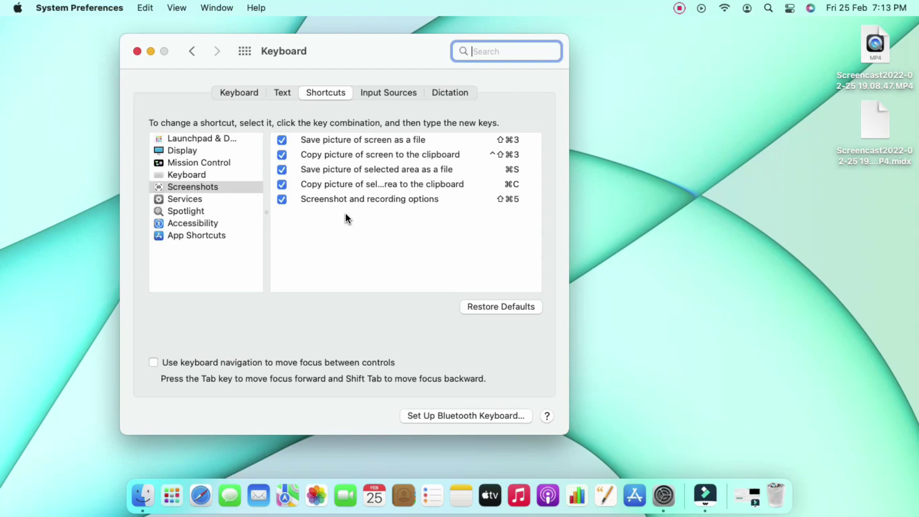
{"action": "left_click", "coordinate": [201, 138]}
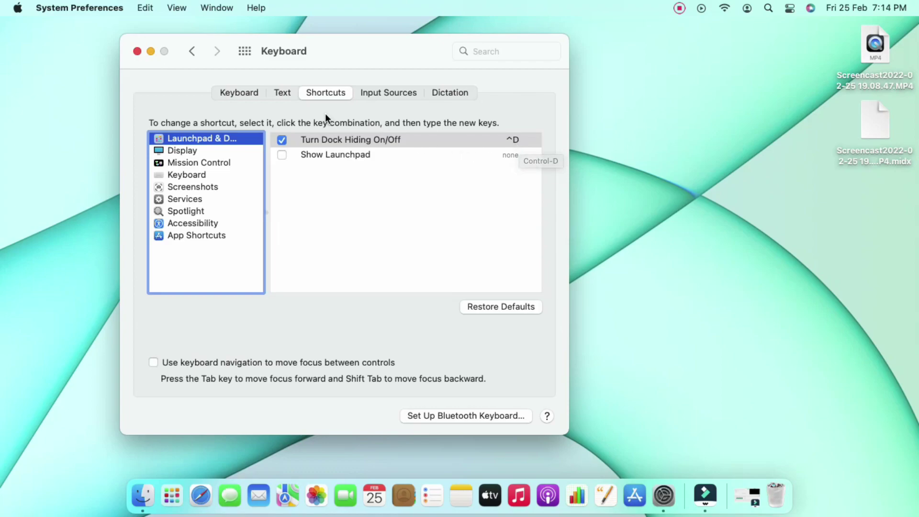
{"action": "left_click", "coordinate": [209, 152]}
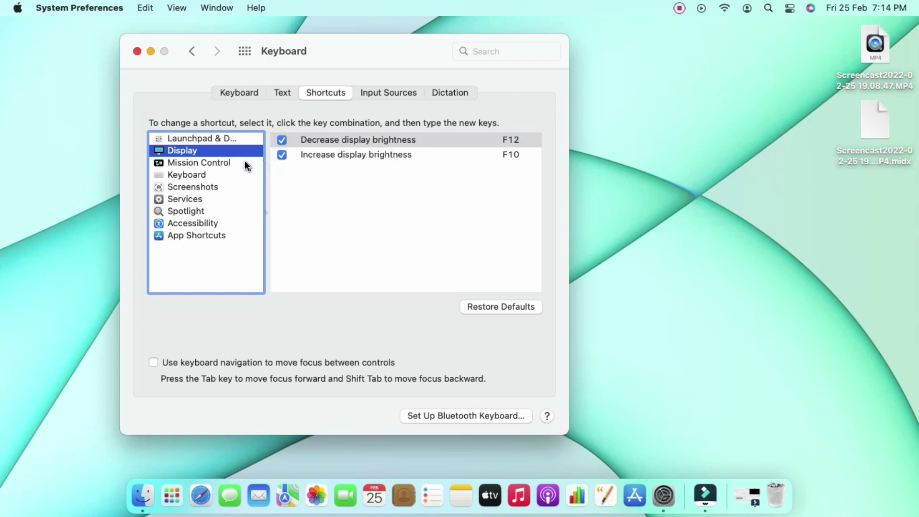
{"action": "left_click", "coordinate": [231, 162]}
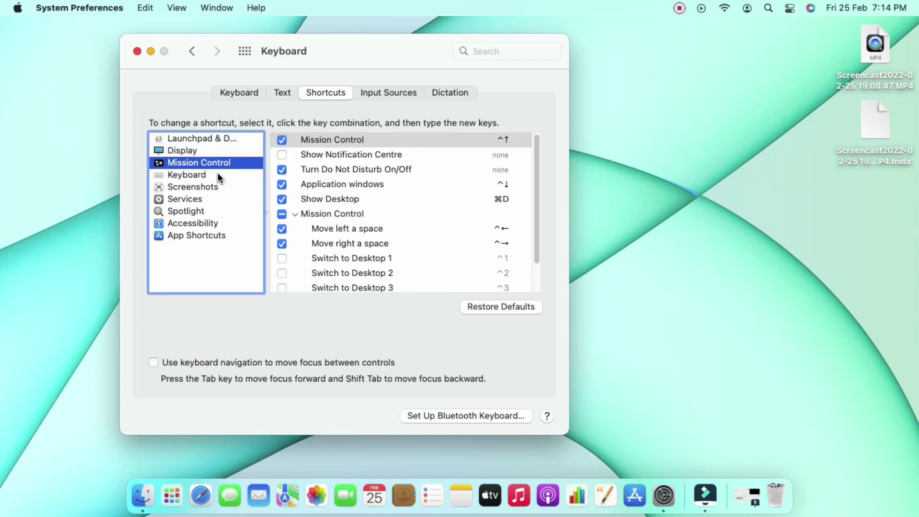
{"action": "left_click", "coordinate": [217, 174]}
{"action": "left_click", "coordinate": [213, 186]}
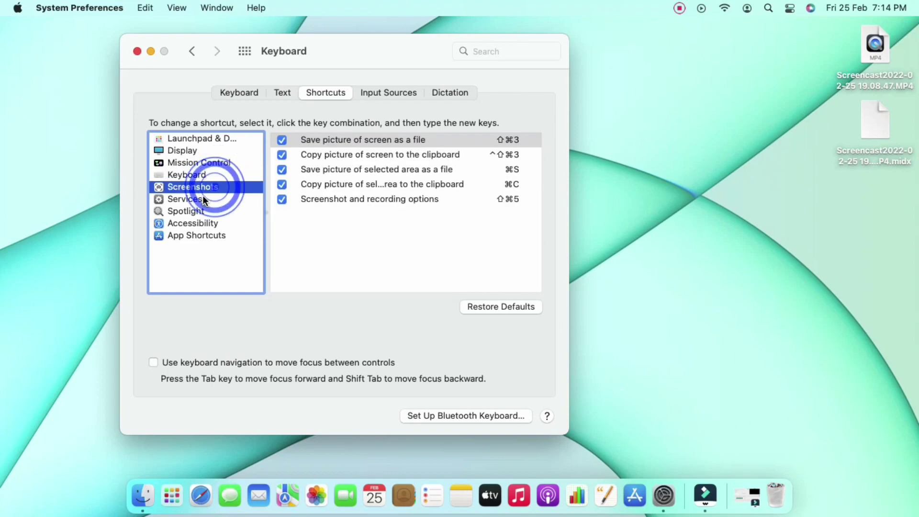
{"action": "left_click", "coordinate": [202, 198]}
{"action": "left_click", "coordinate": [203, 210]}
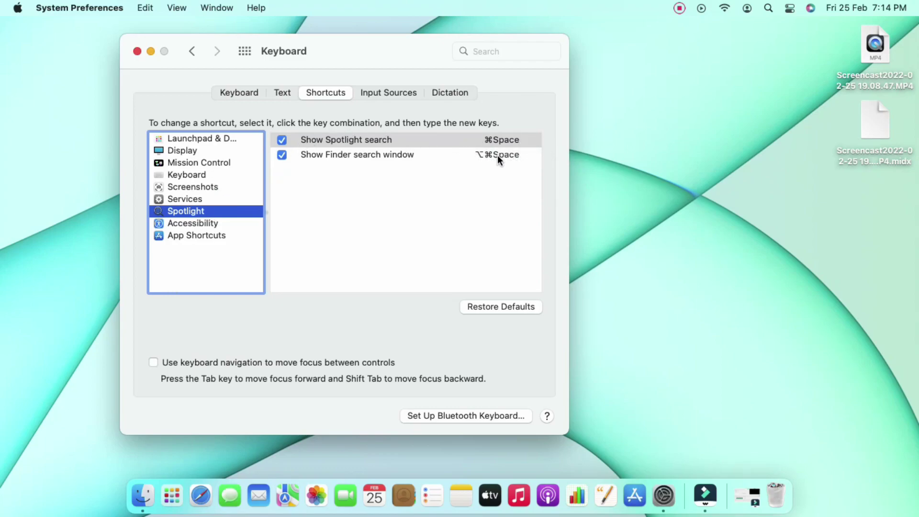
{"action": "left_click", "coordinate": [399, 140]}
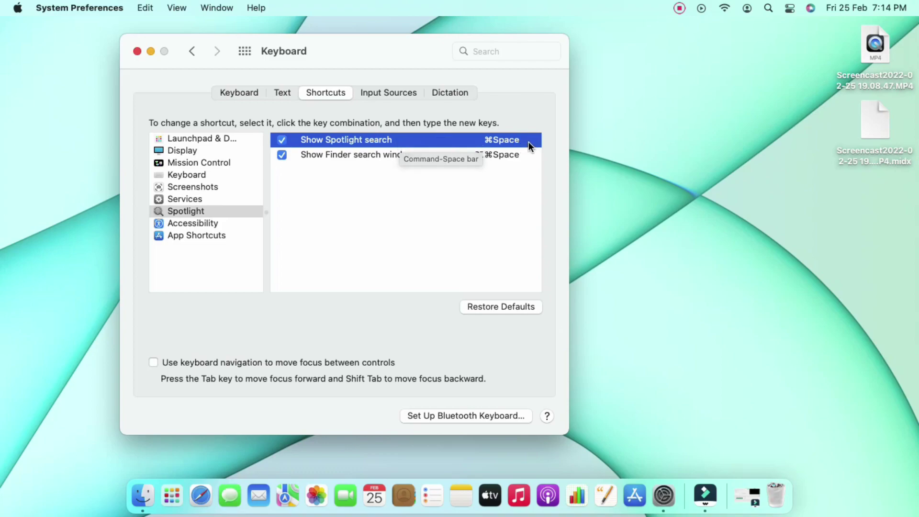
Change Show Spotlight search to ⌃S after ⌘S conflicts with Screenshots, then close the window.
{"action": "left_click", "coordinate": [504, 139]}
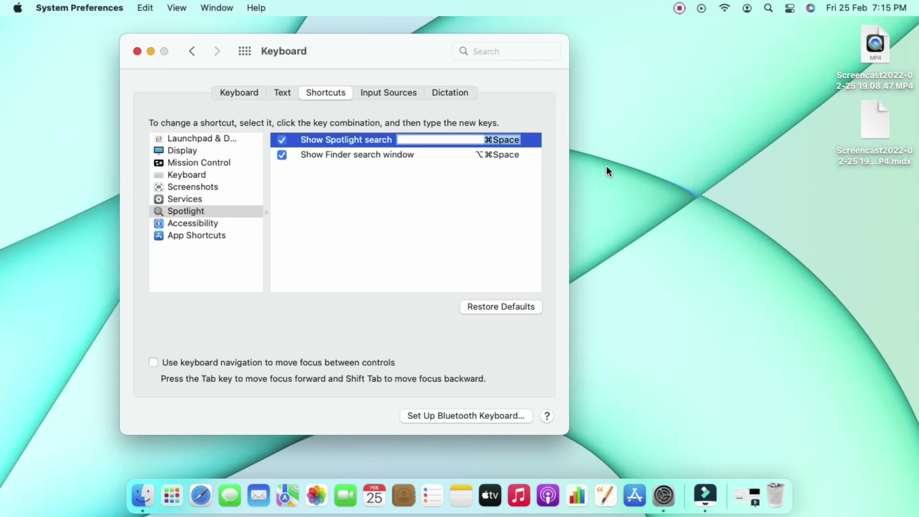
{"action": "key", "text": "super+s"}
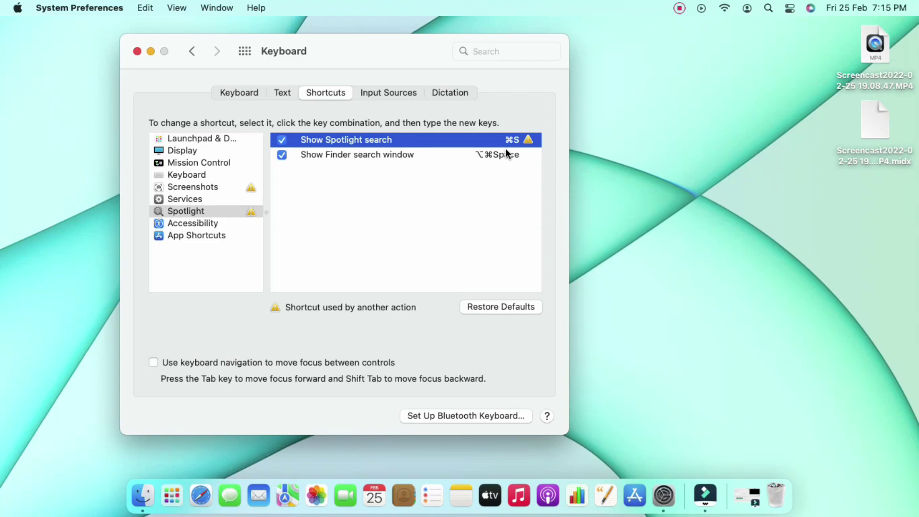
{"action": "left_click", "coordinate": [224, 190]}
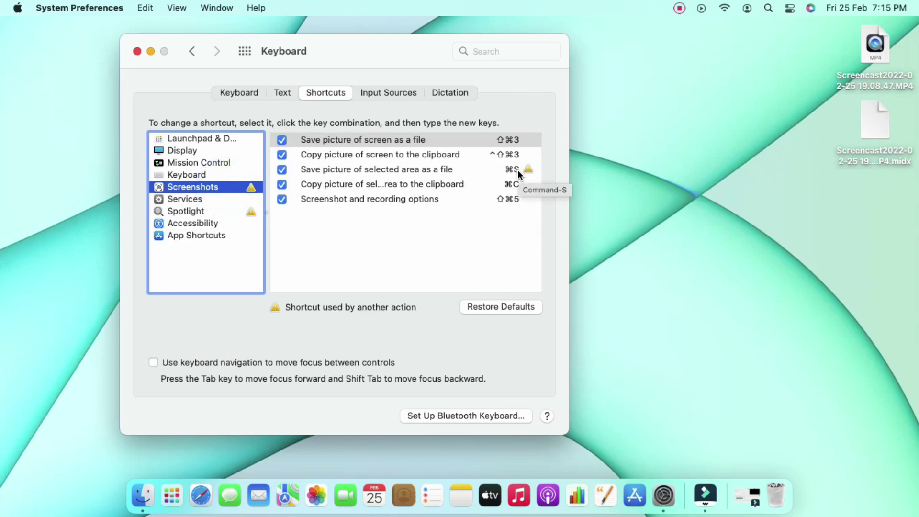
{"action": "left_click", "coordinate": [226, 214]}
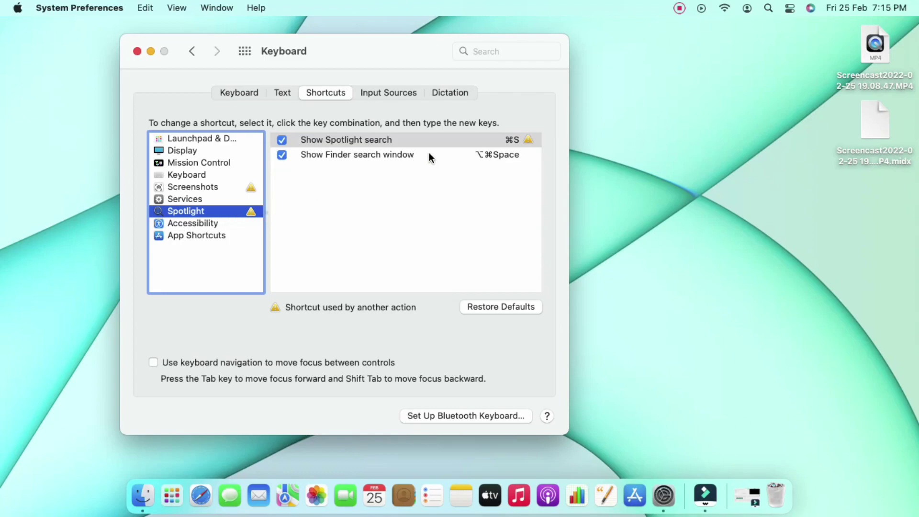
{"action": "double_click", "coordinate": [510, 140]}
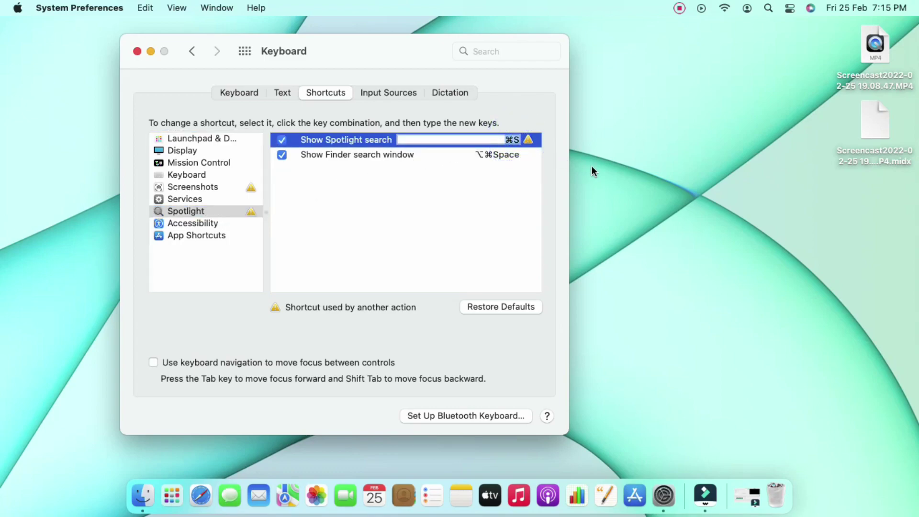
{"action": "key", "text": "ctrl+s"}
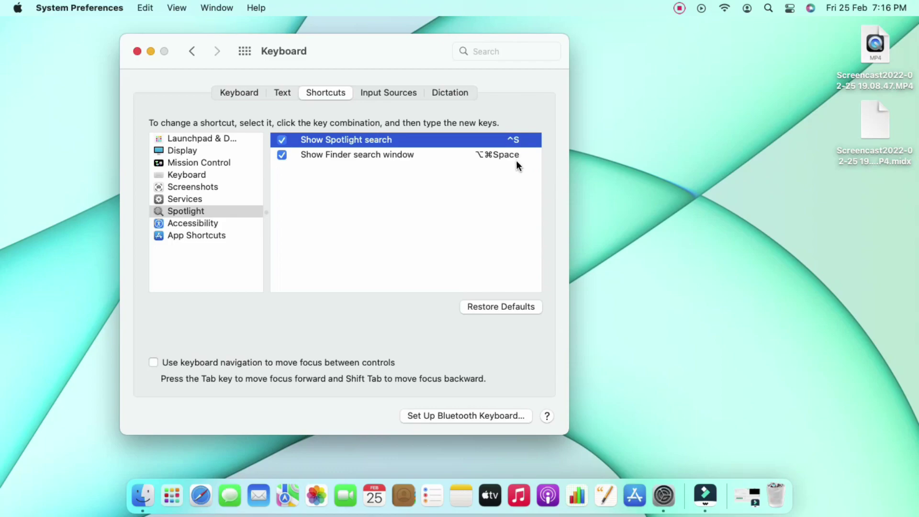
{"action": "left_click", "coordinate": [136, 50]}
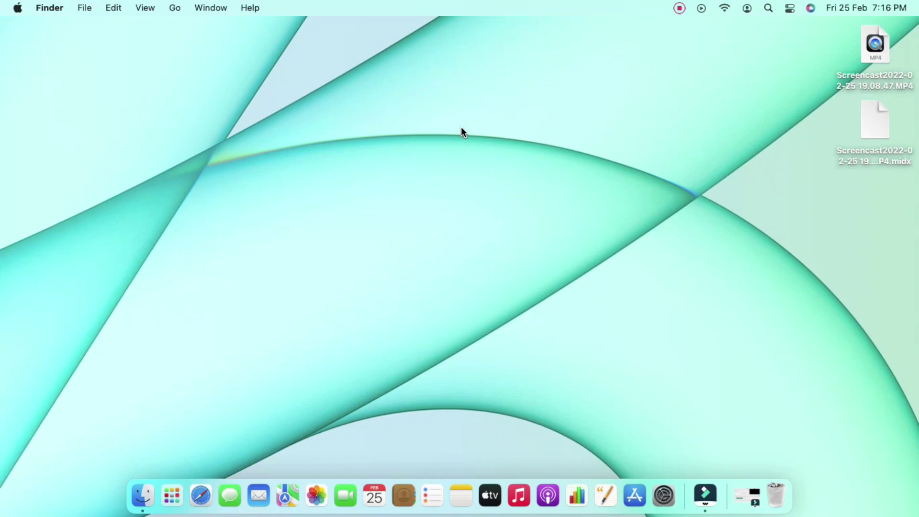
Search 'apple id' in Spotlight, dismiss it, and reopen System Preferences from the Dock.
{"action": "key", "text": "super+space"}
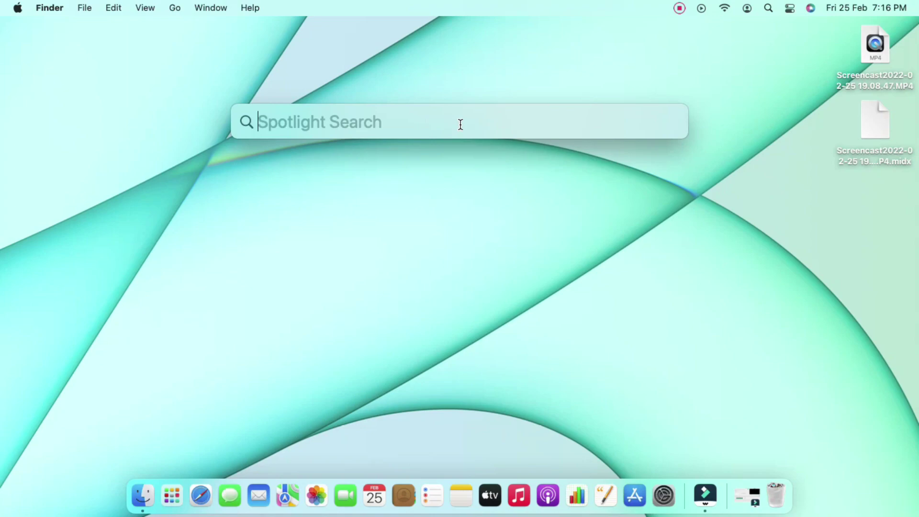
{"action": "type", "text": "apple"}
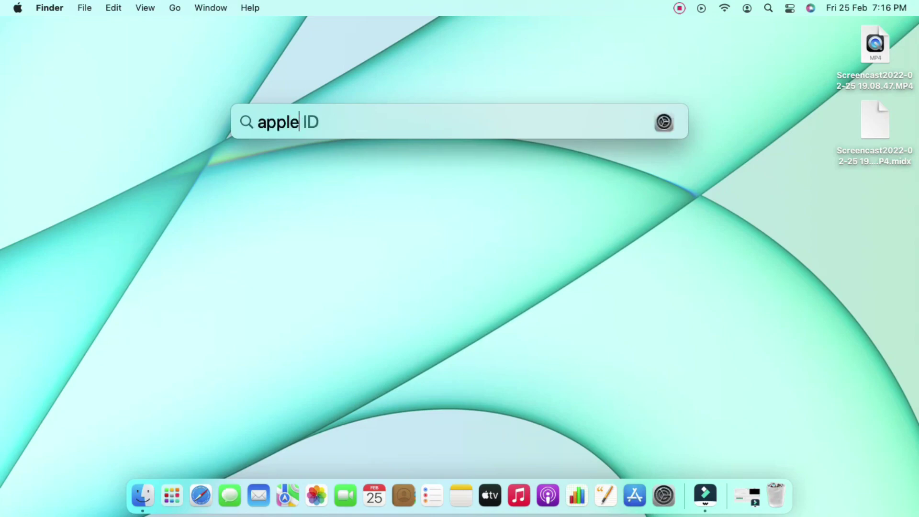
{"action": "type", "text": " id"}
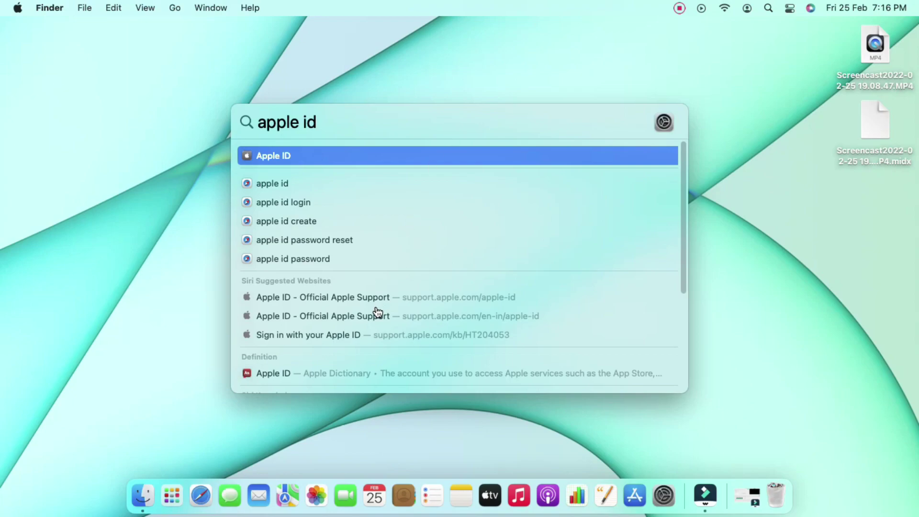
{"action": "key", "text": "Escape"}
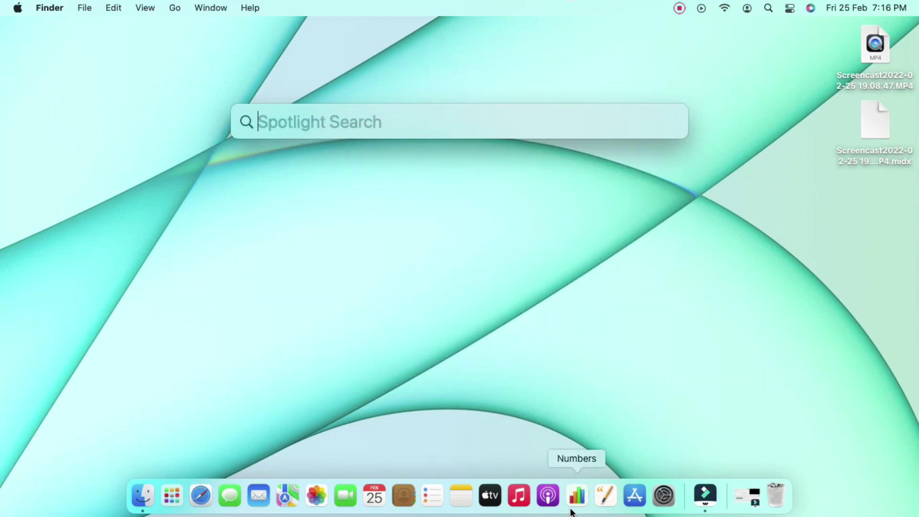
{"action": "left_click", "coordinate": [663, 495]}
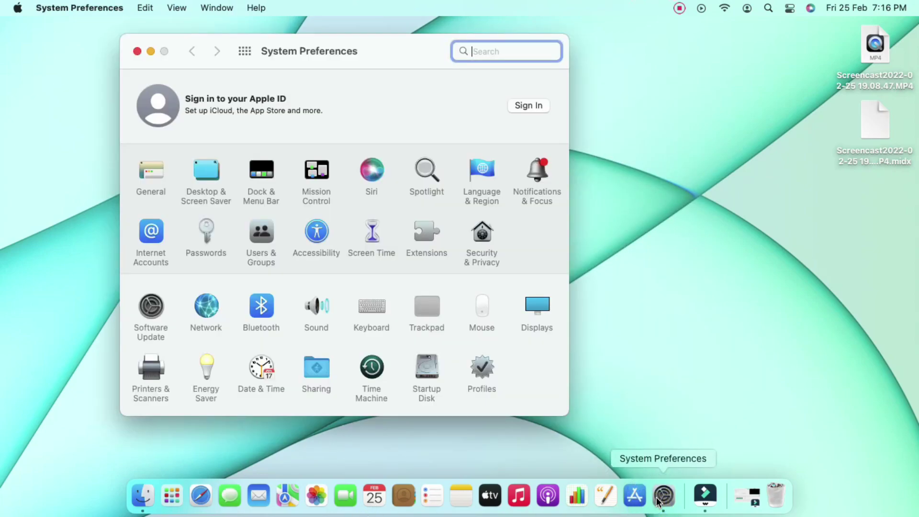
Go to Keyboard's App Shortcuts and select Filmora 11's existing Split (⌃B) entry.
{"action": "left_click", "coordinate": [363, 323]}
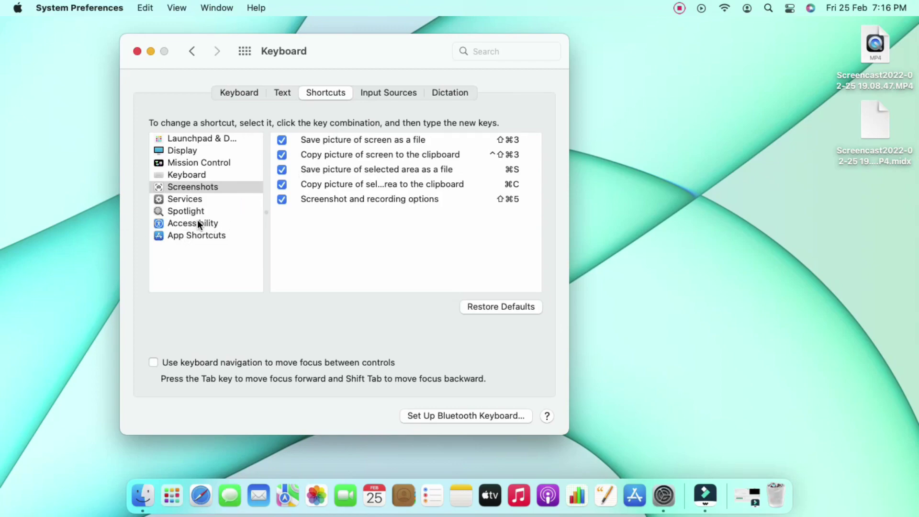
{"action": "left_click", "coordinate": [193, 235]}
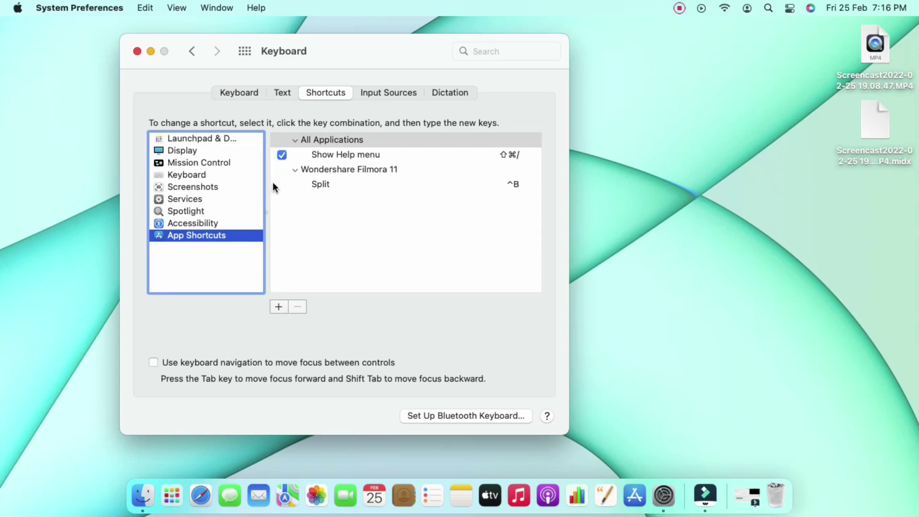
{"action": "left_click", "coordinate": [323, 188]}
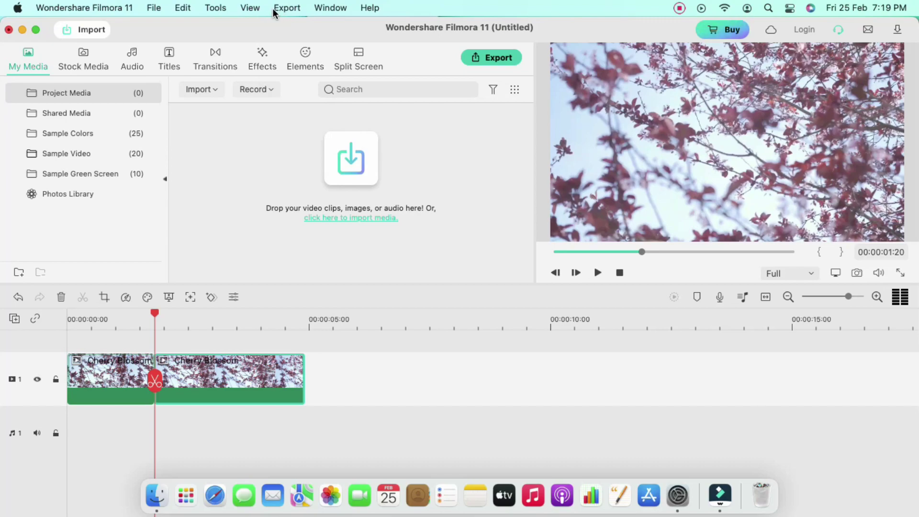
Check command names in Filmora's View and Tools menus, then return to the App Shortcuts list.
{"action": "left_click", "coordinate": [218, 8]}
{"action": "mouse_move", "coordinate": [250, 7]}
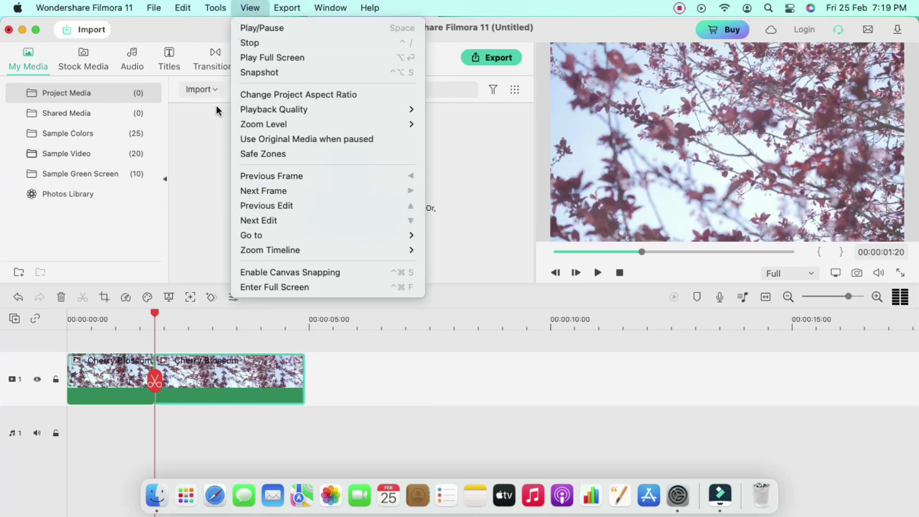
{"action": "mouse_move", "coordinate": [216, 8]}
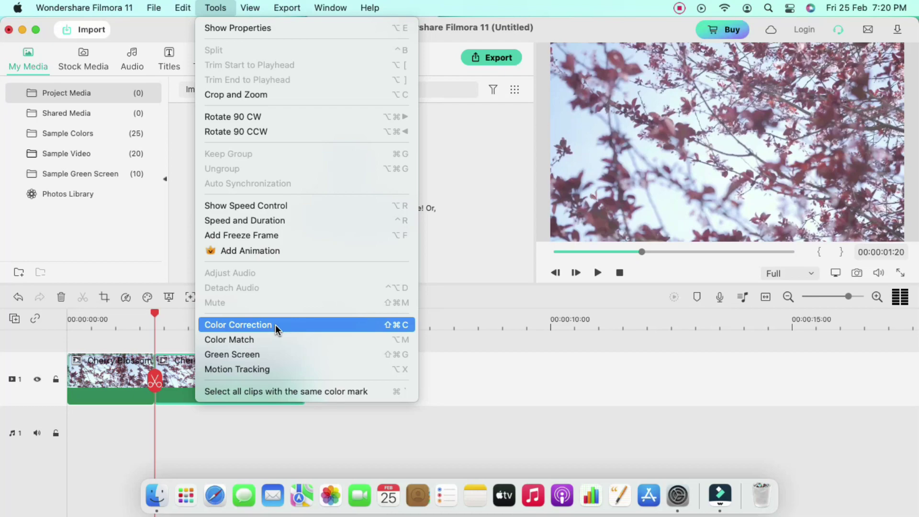
{"action": "left_click", "coordinate": [682, 500]}
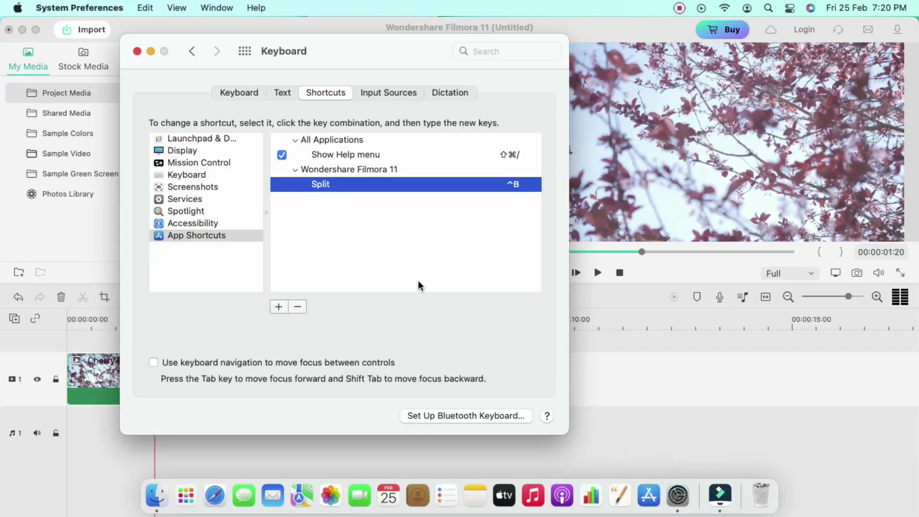
{"action": "left_click", "coordinate": [213, 233]}
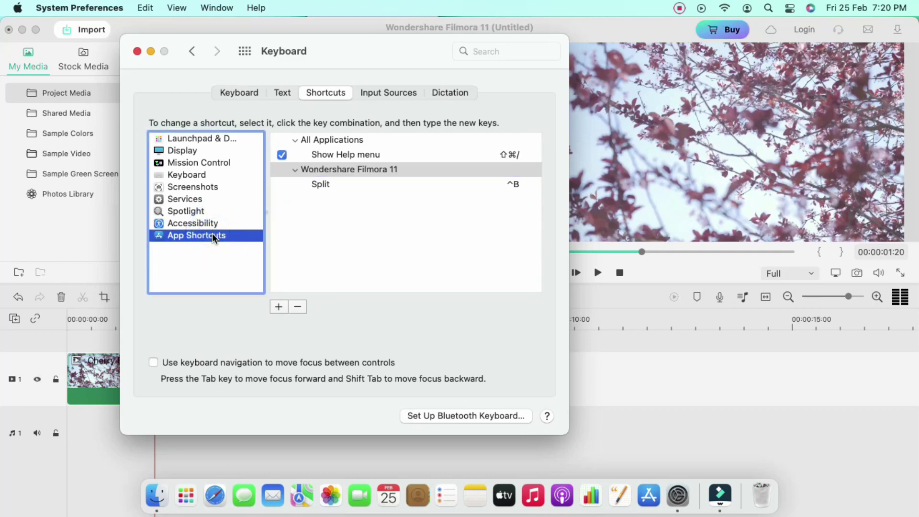
Start a new app shortcut with Wondershare Filmora 11 as the target application.
{"action": "left_click", "coordinate": [280, 309]}
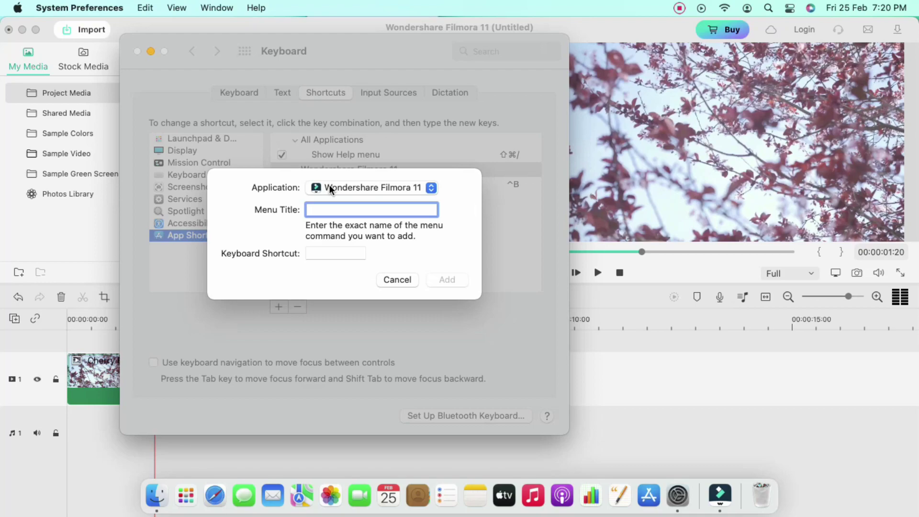
{"action": "left_click", "coordinate": [354, 187]}
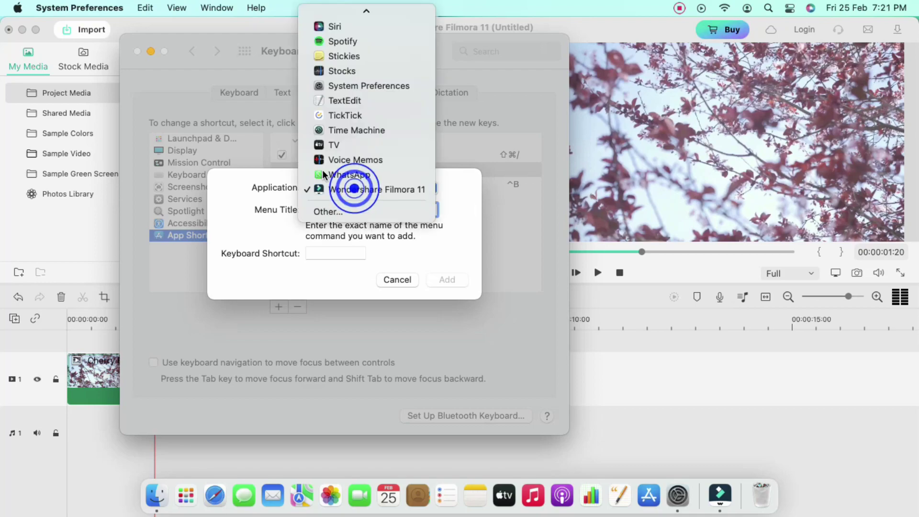
{"action": "left_click", "coordinate": [349, 189]}
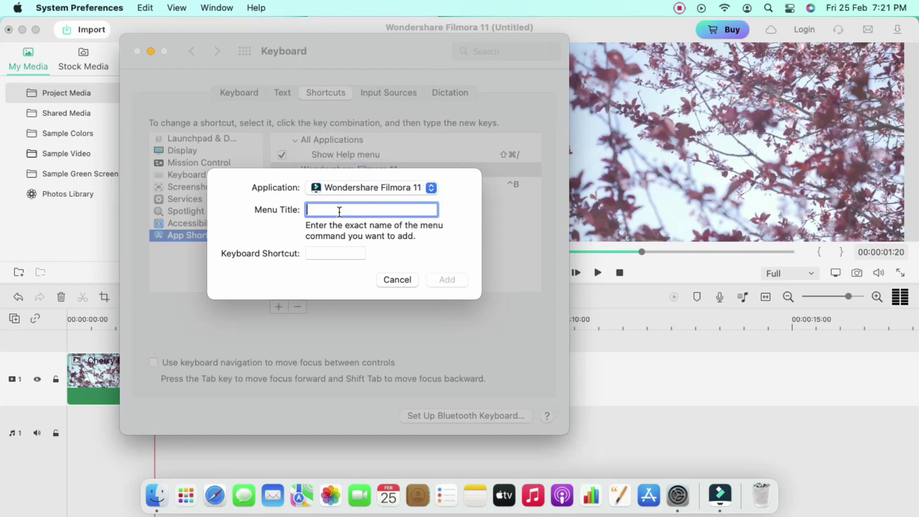
Look up the Color Correction item in Filmora's Tools menu, then return to the shortcut form.
{"action": "left_click", "coordinate": [717, 502]}
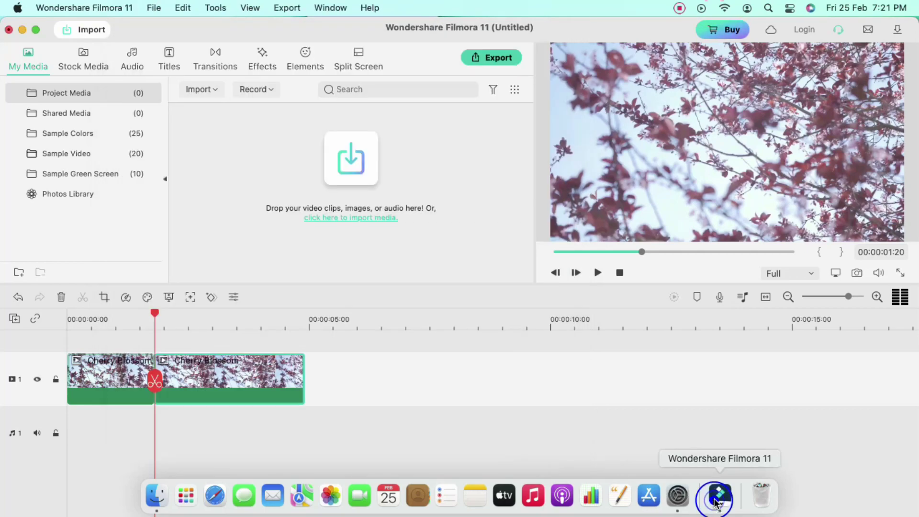
{"action": "left_click", "coordinate": [211, 7]}
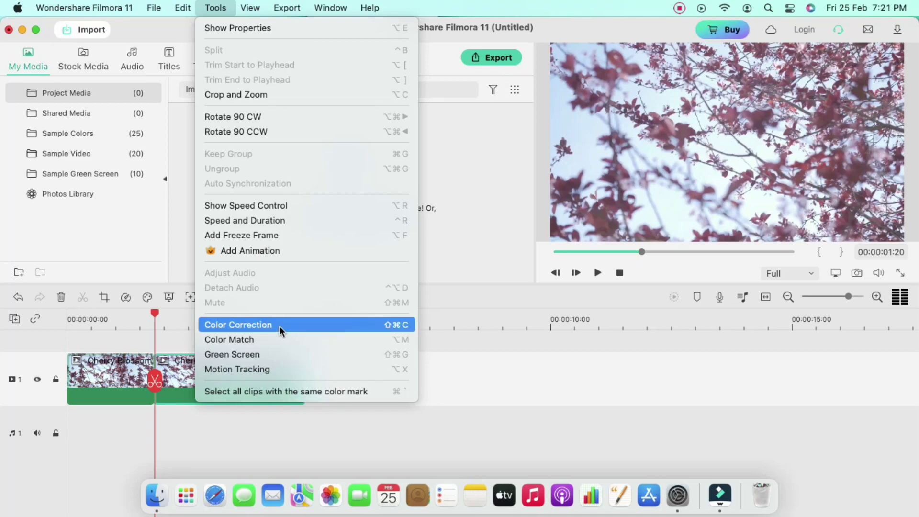
{"action": "left_click", "coordinate": [677, 496]}
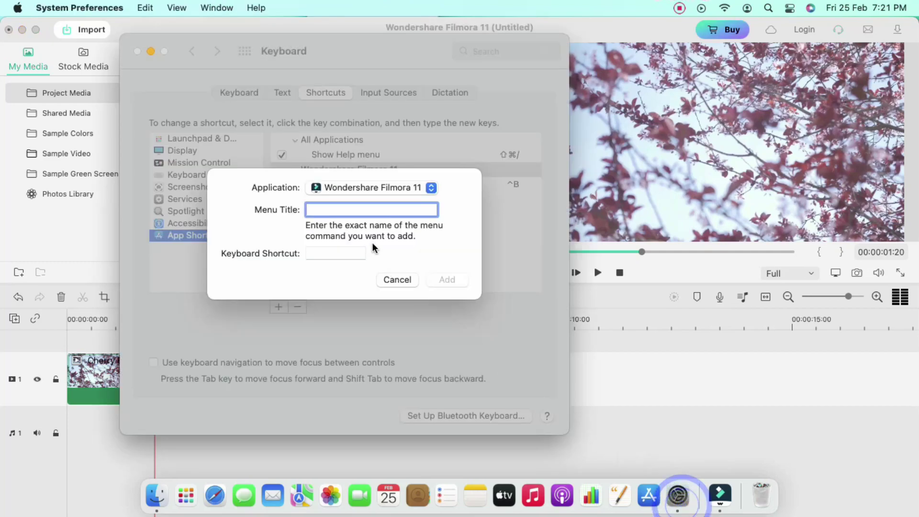
Add a ⌃C shortcut for Filmora's 'Color Correction' menu command.
{"action": "type", "text": "Colo"}
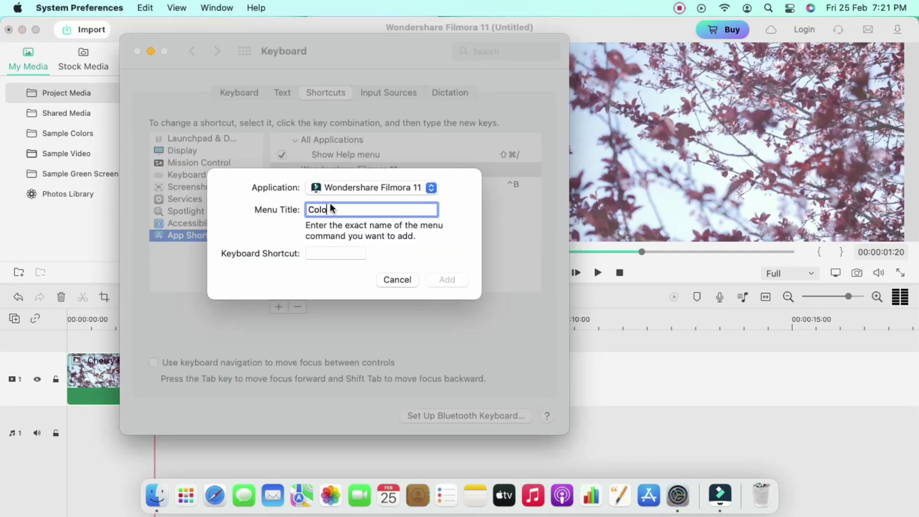
{"action": "type", "text": "r Correction"}
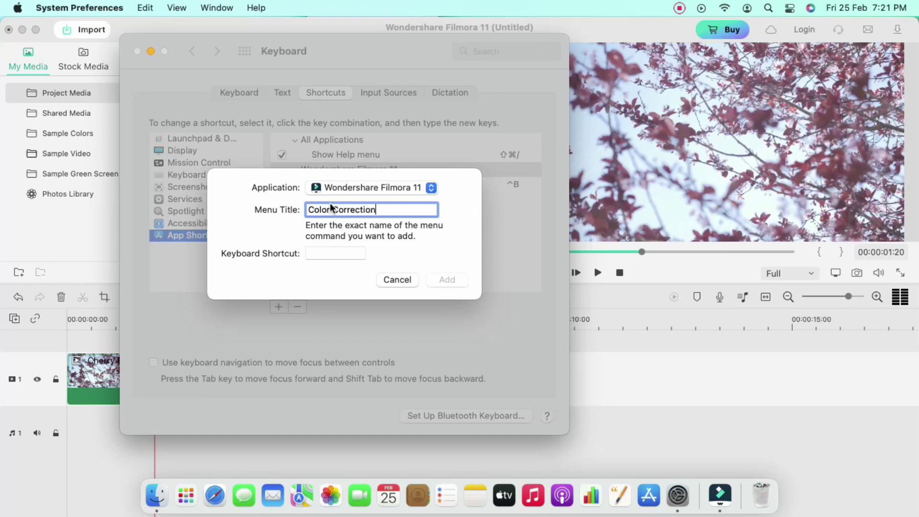
{"action": "left_click", "coordinate": [335, 254]}
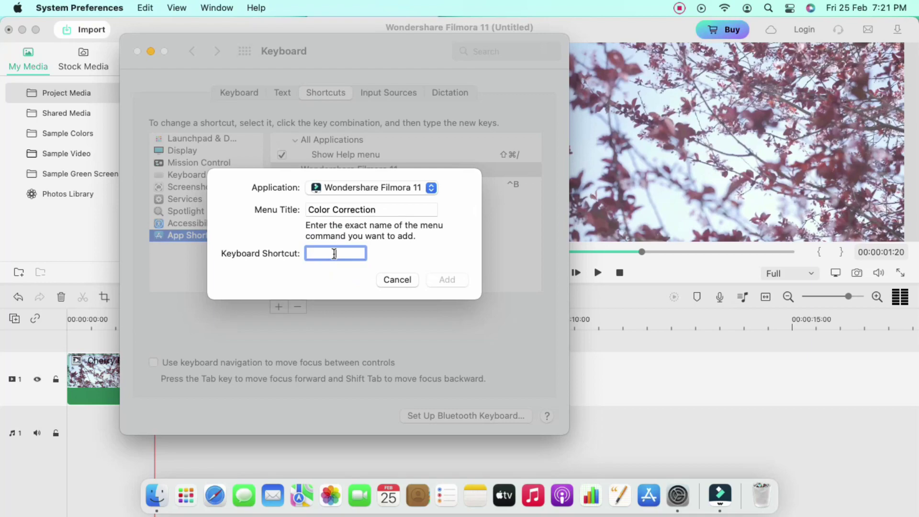
{"action": "key", "text": "ctrl+c"}
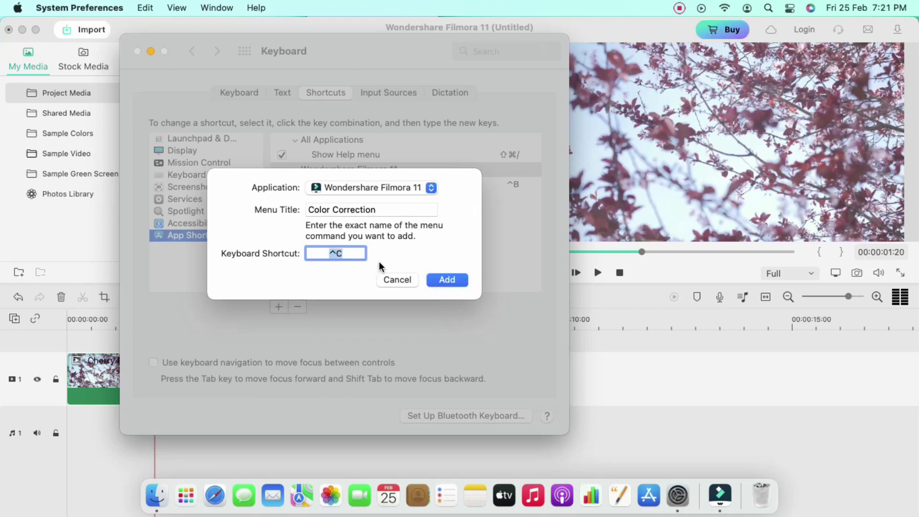
{"action": "left_click", "coordinate": [448, 281]}
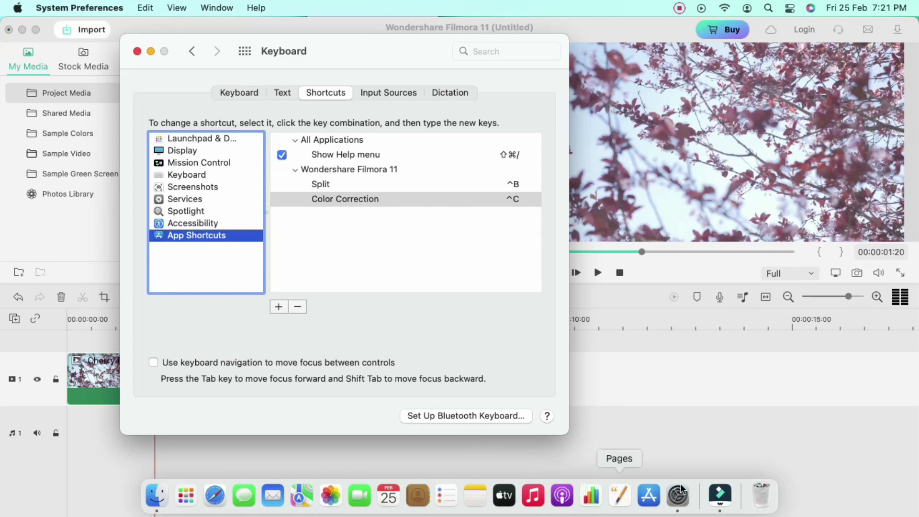
In Filmora, confirm the Tools menu lists Color Correction with the new ⌃C shortcut.
{"action": "left_click", "coordinate": [720, 496]}
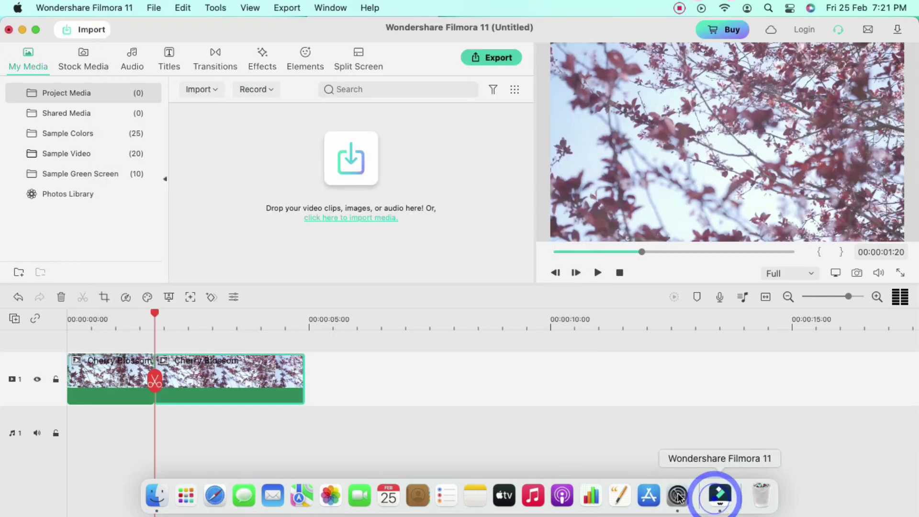
{"action": "left_click", "coordinate": [215, 7]}
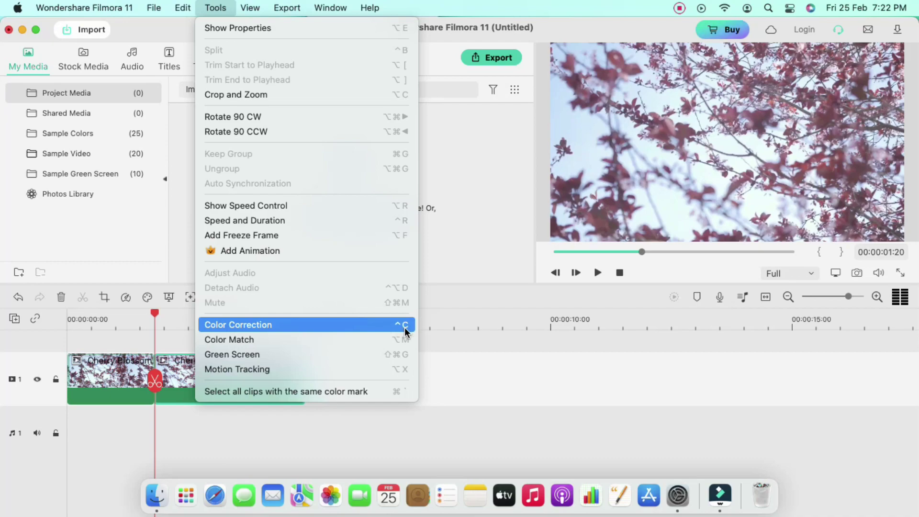
{"action": "left_click", "coordinate": [678, 496]}
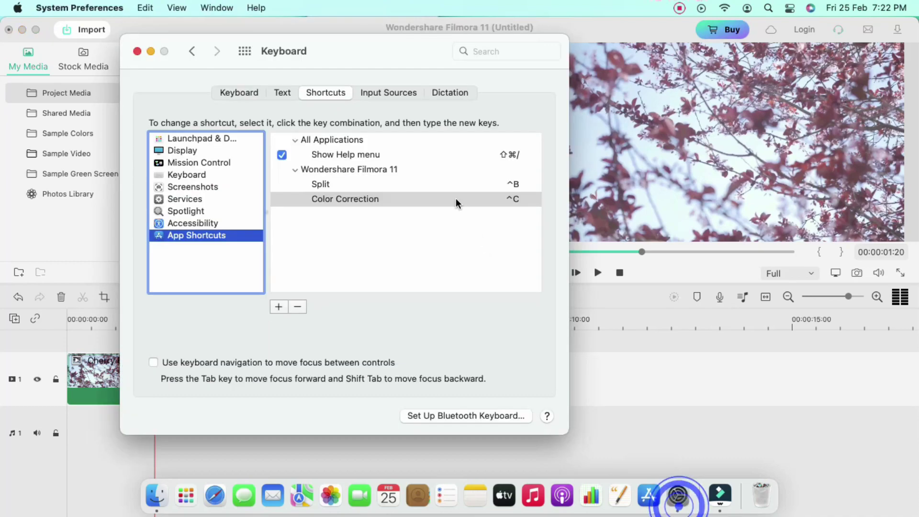
{"action": "left_click", "coordinate": [721, 496]}
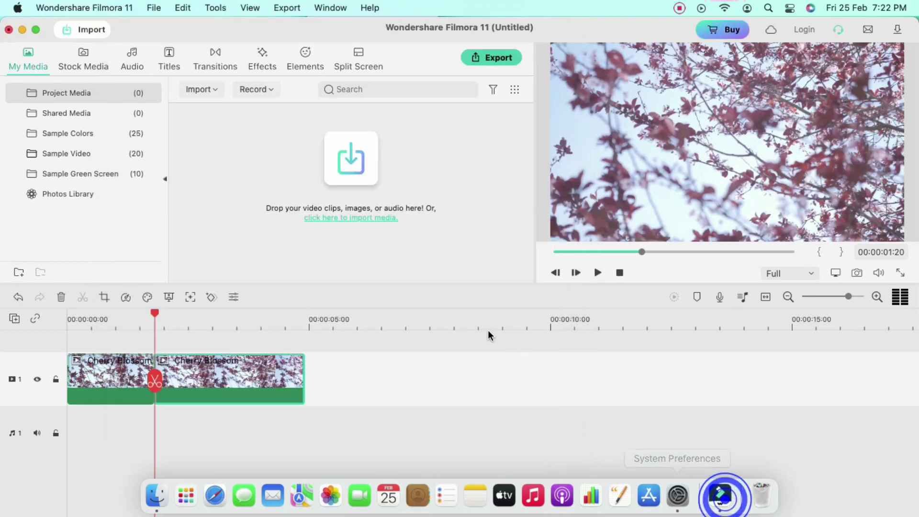
{"action": "left_click", "coordinate": [222, 9]}
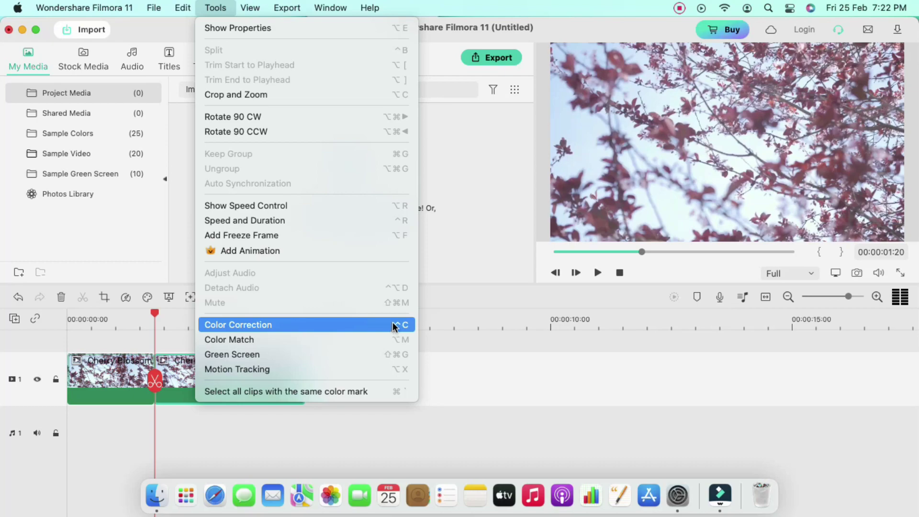
Open Color Correction on the cherry blossom clip; preview B&W Film, Cool Film, Dark Film, Game of Thrones.
{"action": "left_click", "coordinate": [175, 377]}
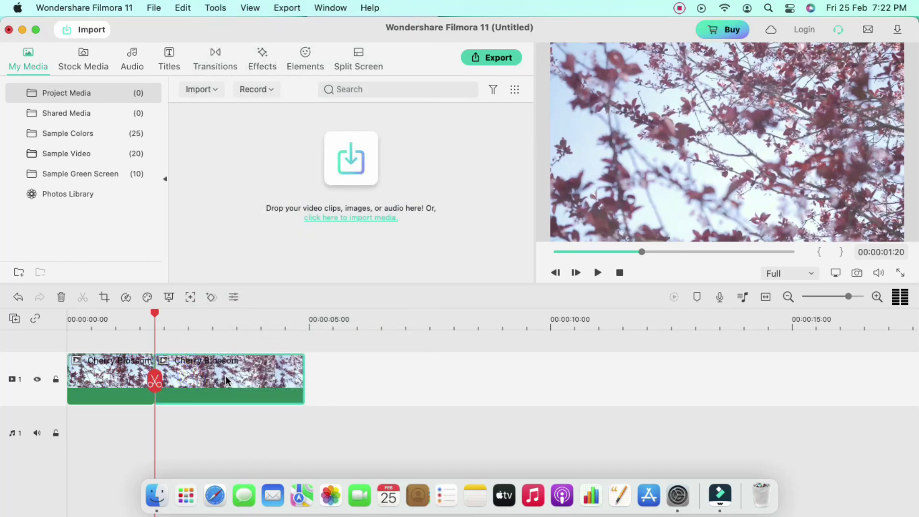
{"action": "key", "text": "alt+e"}
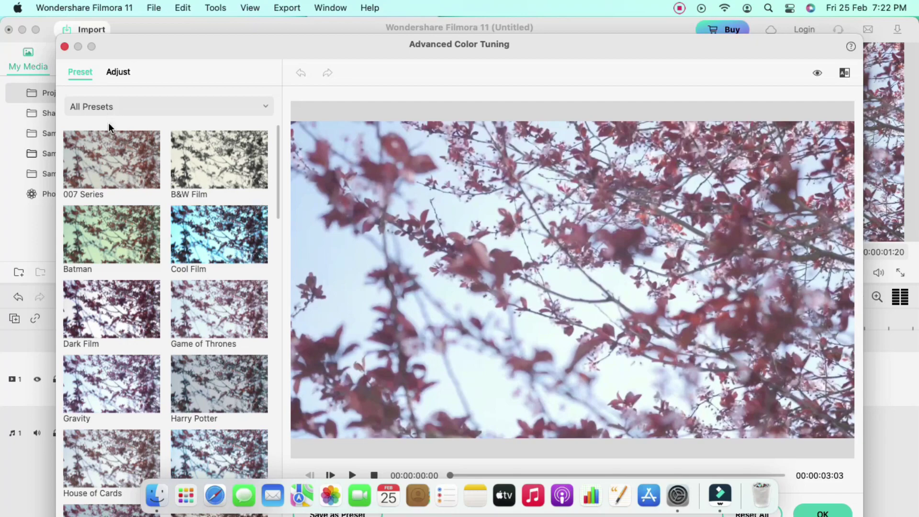
{"action": "left_click", "coordinate": [240, 168]}
{"action": "left_click", "coordinate": [242, 226]}
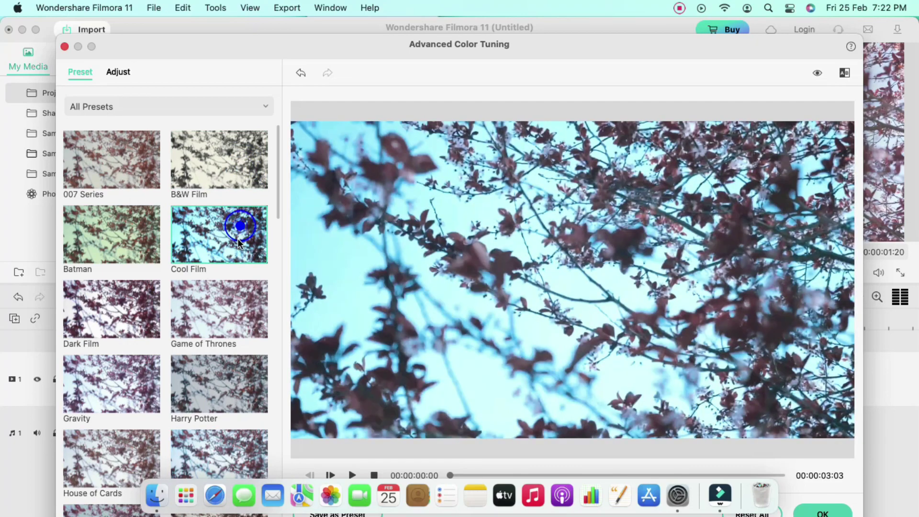
{"action": "left_click", "coordinate": [140, 302]}
{"action": "left_click", "coordinate": [243, 317]}
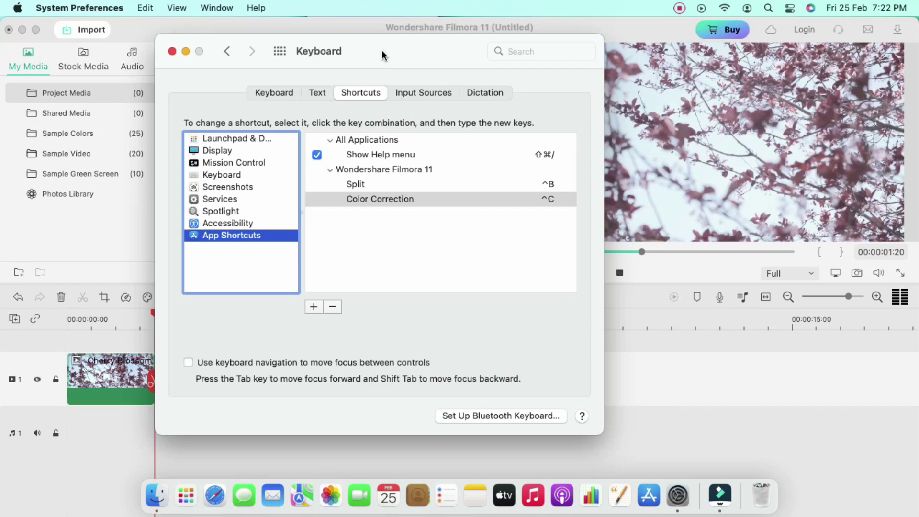
{"action": "left_click_drag", "start_coordinate": [381, 50], "coordinate": [406, 55]}
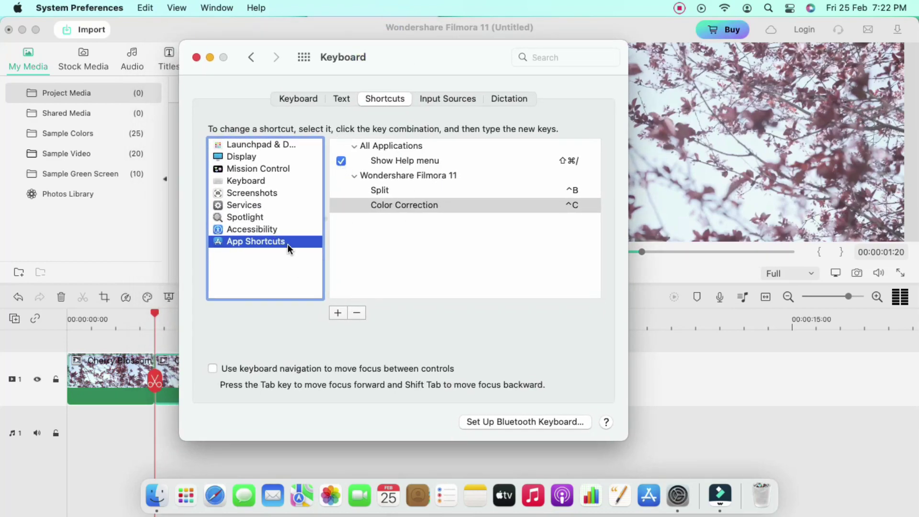
{"action": "left_click", "coordinate": [338, 312]}
{"action": "left_click", "coordinate": [397, 192]}
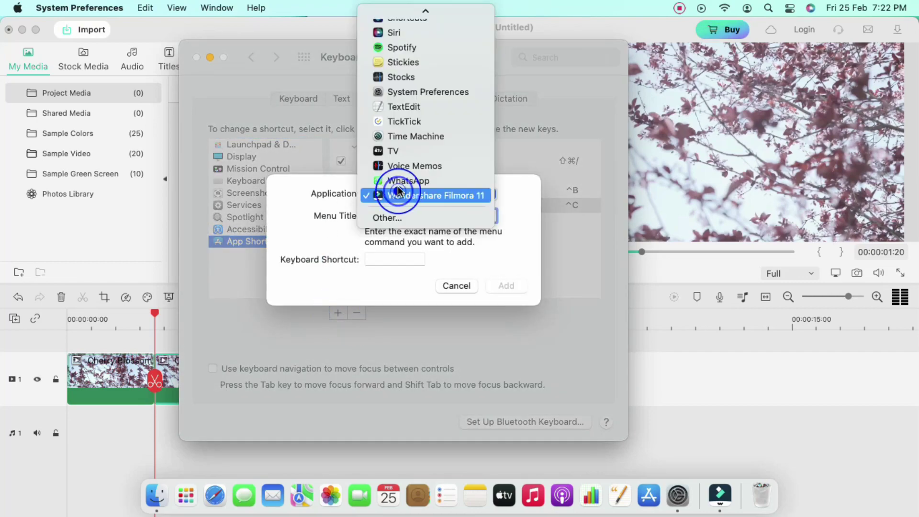
{"action": "scroll", "coordinate": [404, 158], "scroll_direction": "up", "scroll_amount": 2}
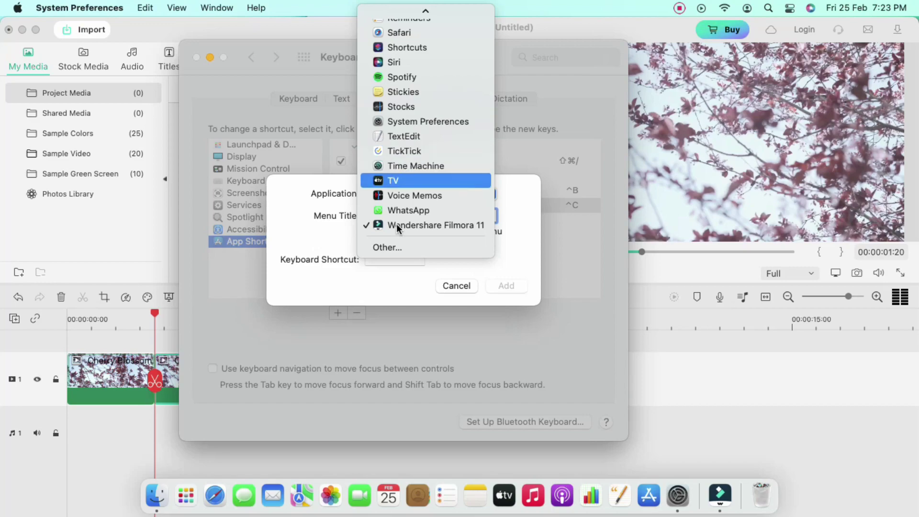
{"action": "left_click", "coordinate": [328, 236]}
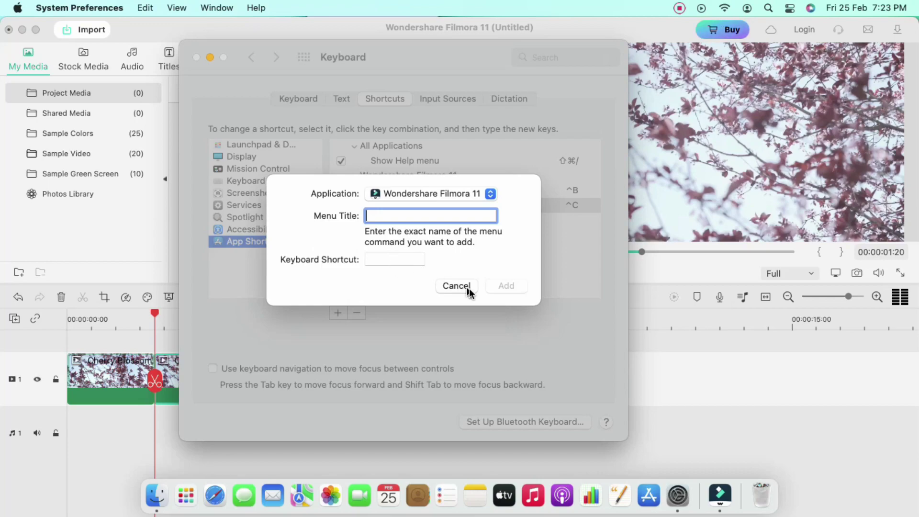
{"action": "left_click", "coordinate": [559, 278]}
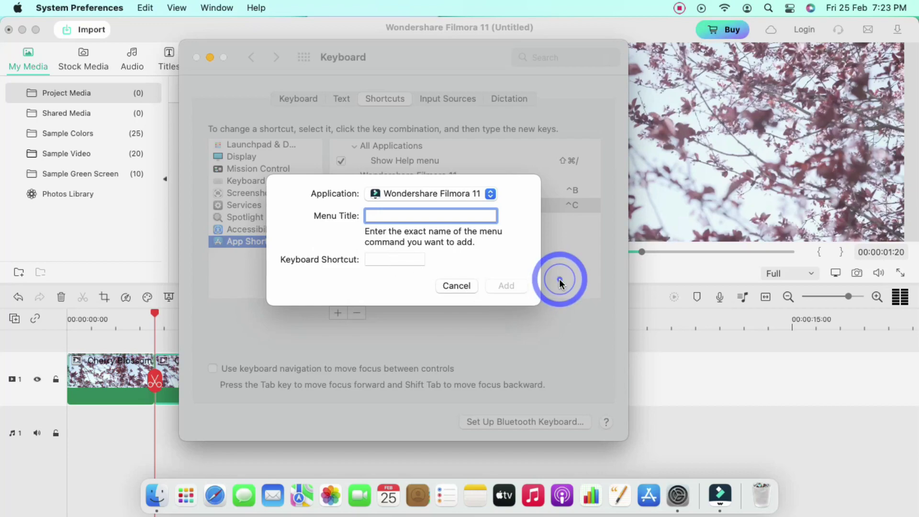
{"action": "left_click", "coordinate": [462, 284]}
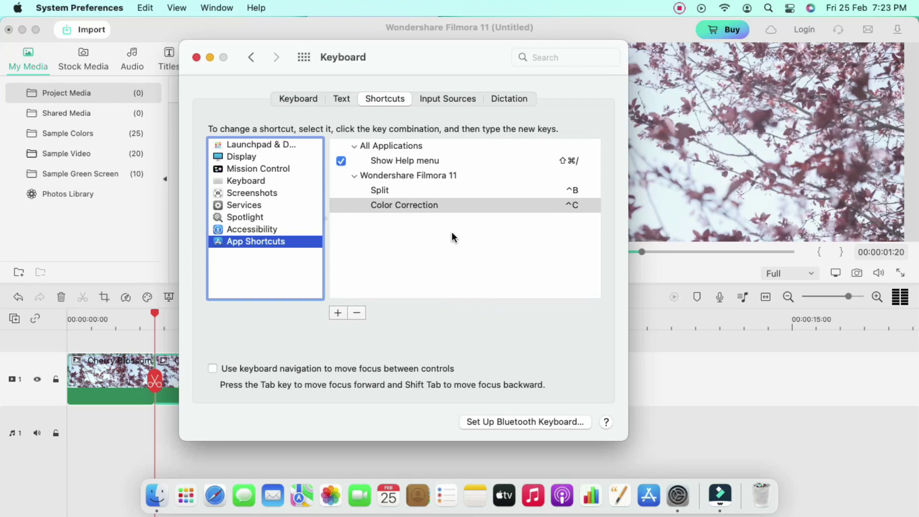
Browse Services, Display and Keyboard to Screenshots, then capture the empty shortcuts-list area.
{"action": "left_click", "coordinate": [262, 206]}
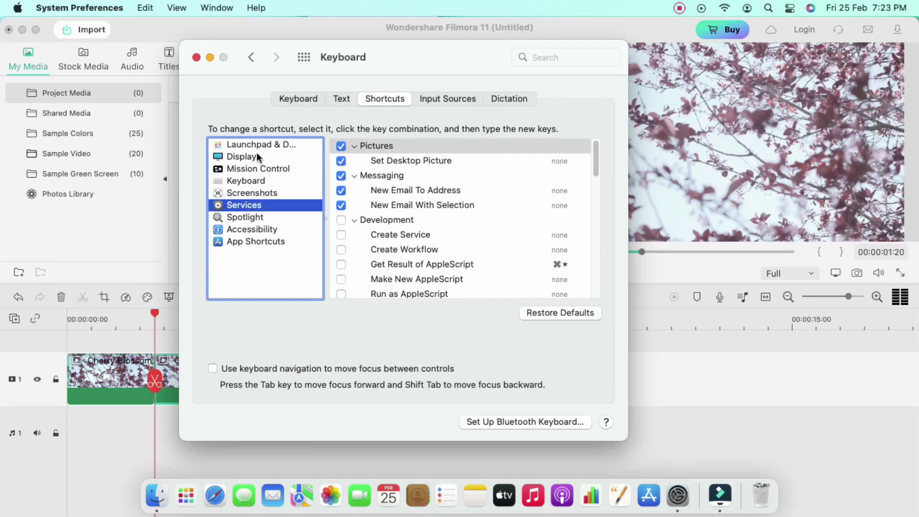
{"action": "left_click", "coordinate": [243, 156]}
{"action": "left_click", "coordinate": [260, 182]}
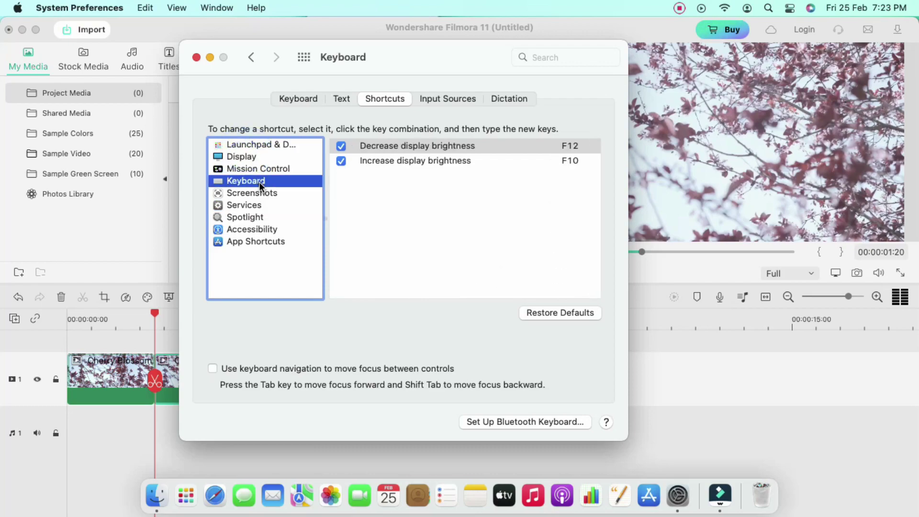
{"action": "key", "text": "Down"}
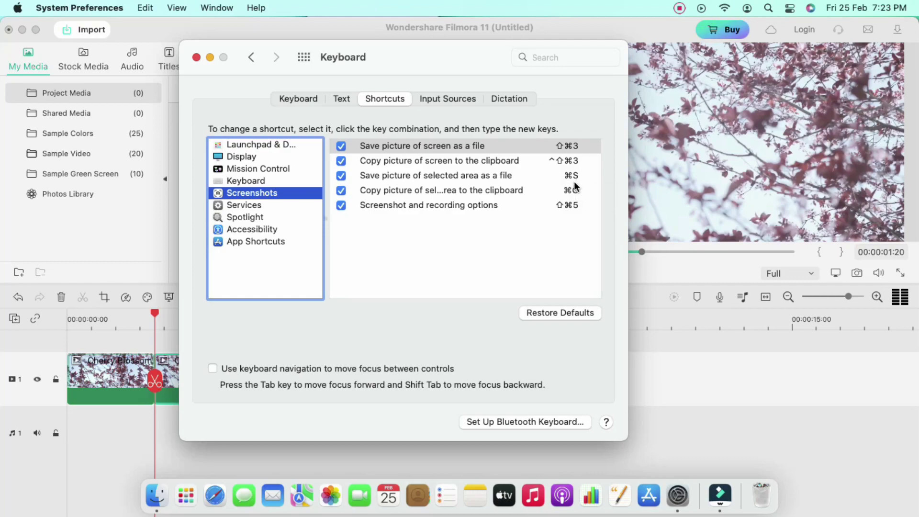
{"action": "key", "text": "super+s"}
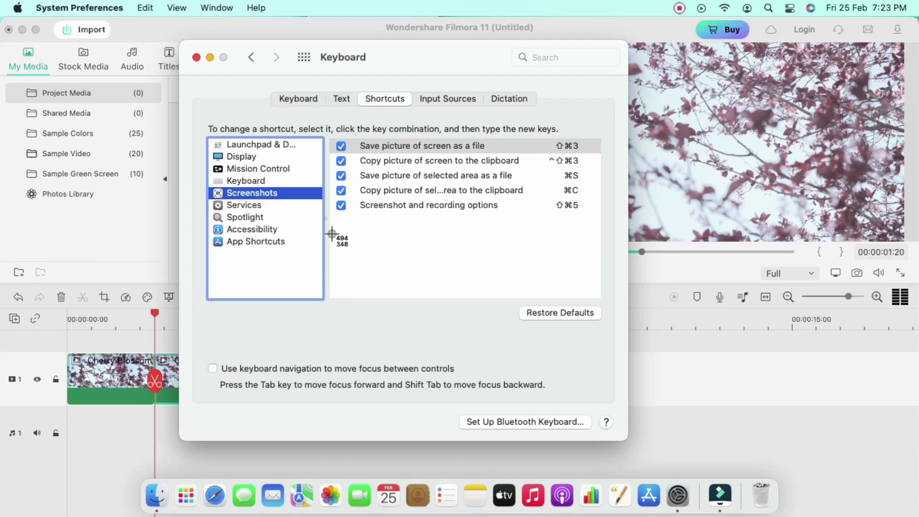
{"action": "left_click_drag", "start_coordinate": [358, 232], "coordinate": [561, 281]}
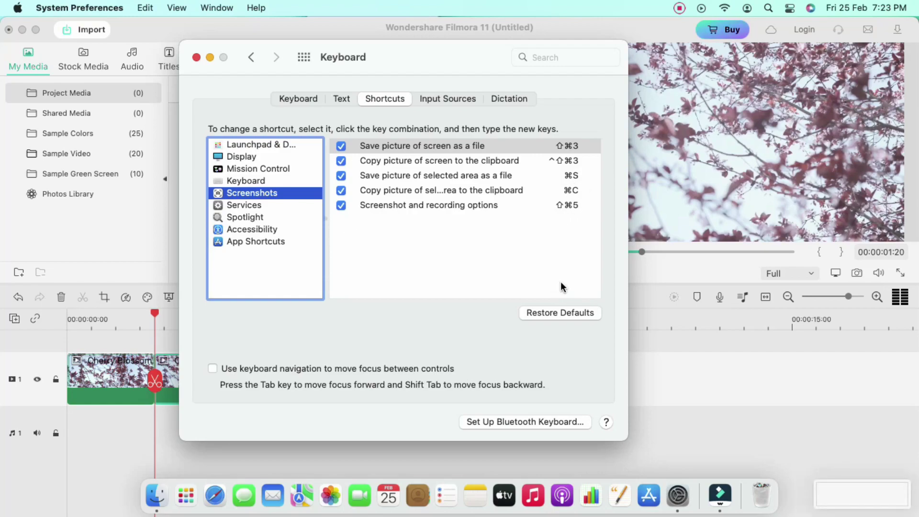
{"action": "left_click", "coordinate": [896, 501]}
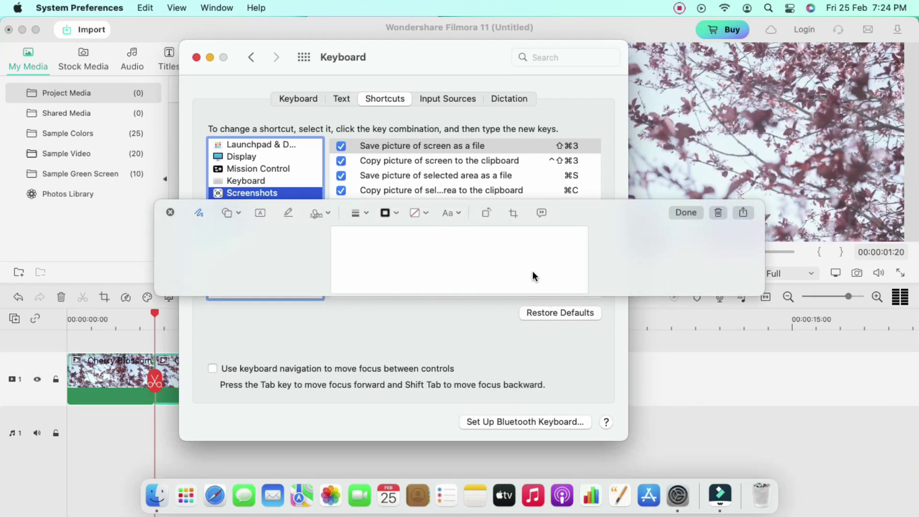
{"action": "left_click", "coordinate": [170, 213]}
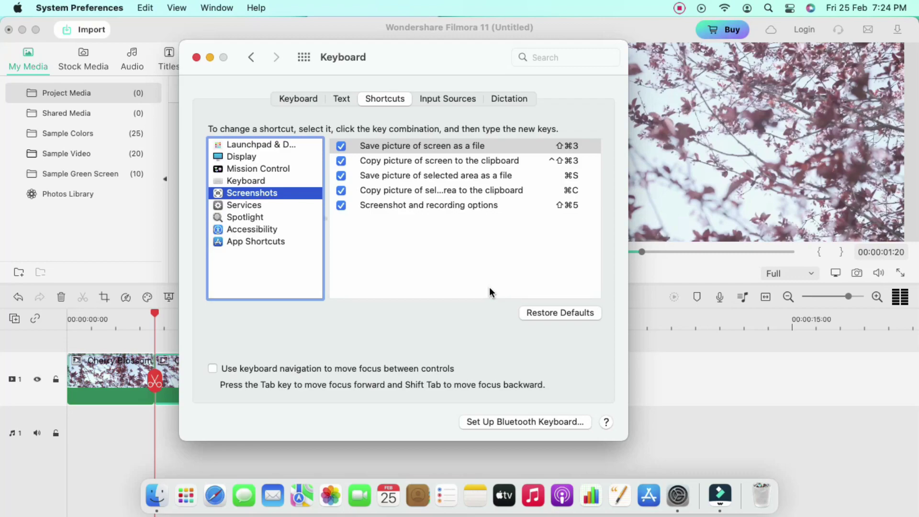
{"action": "key", "text": "F11"}
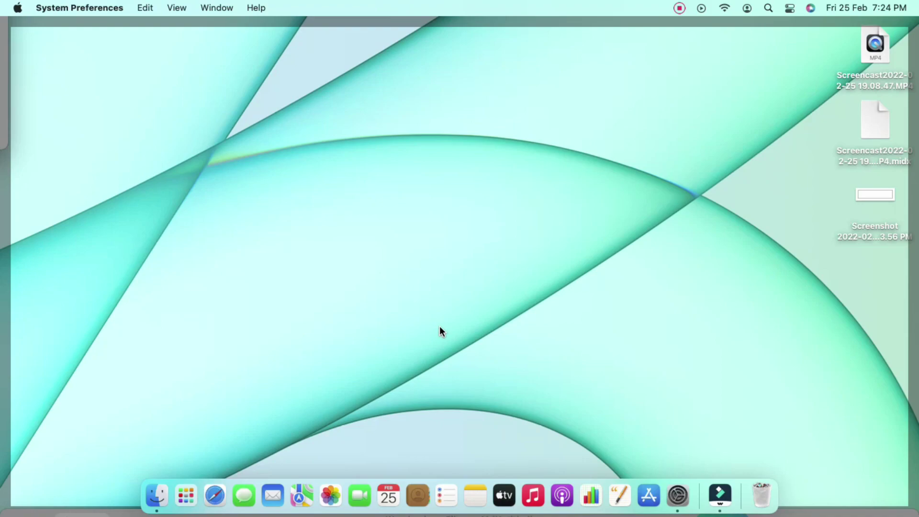